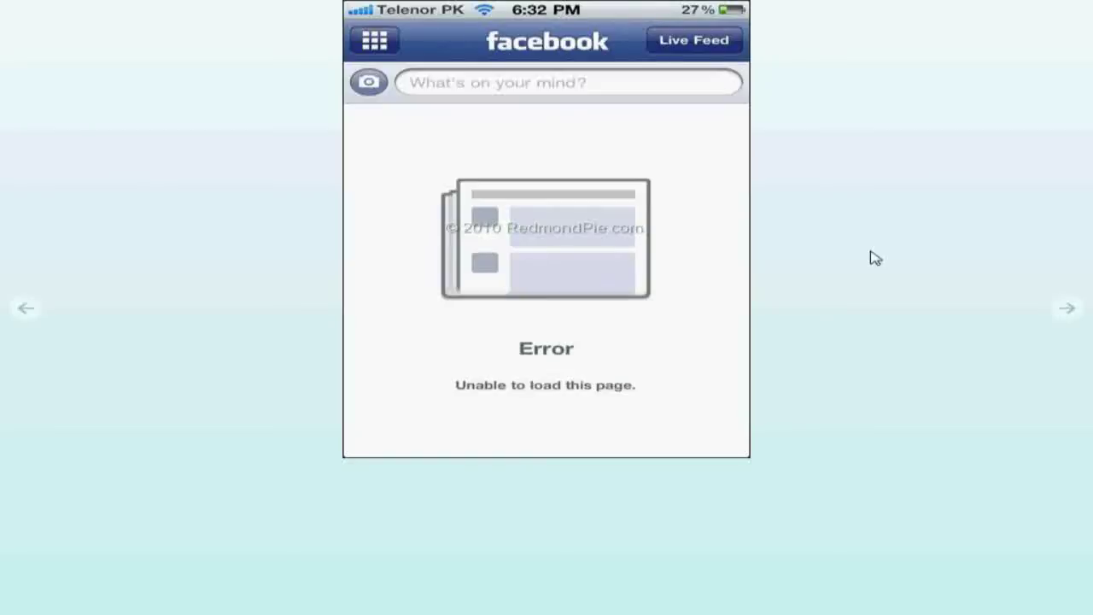
# - Advance past the malware and Firefox error screenshots to the page load time chart slide
pyautogui.press('Right')
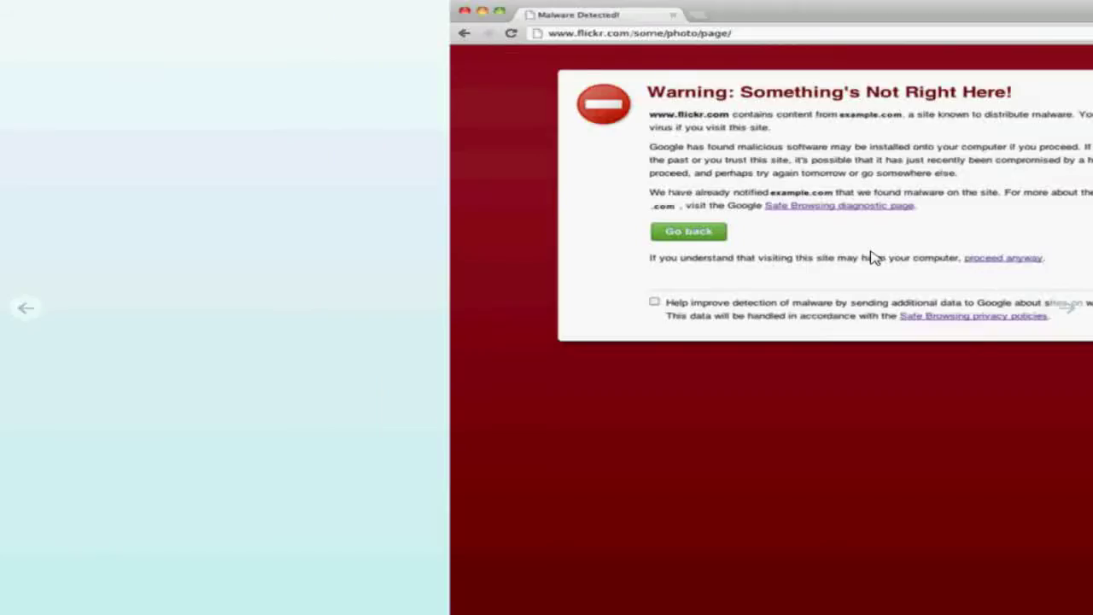
pyautogui.press('Right')
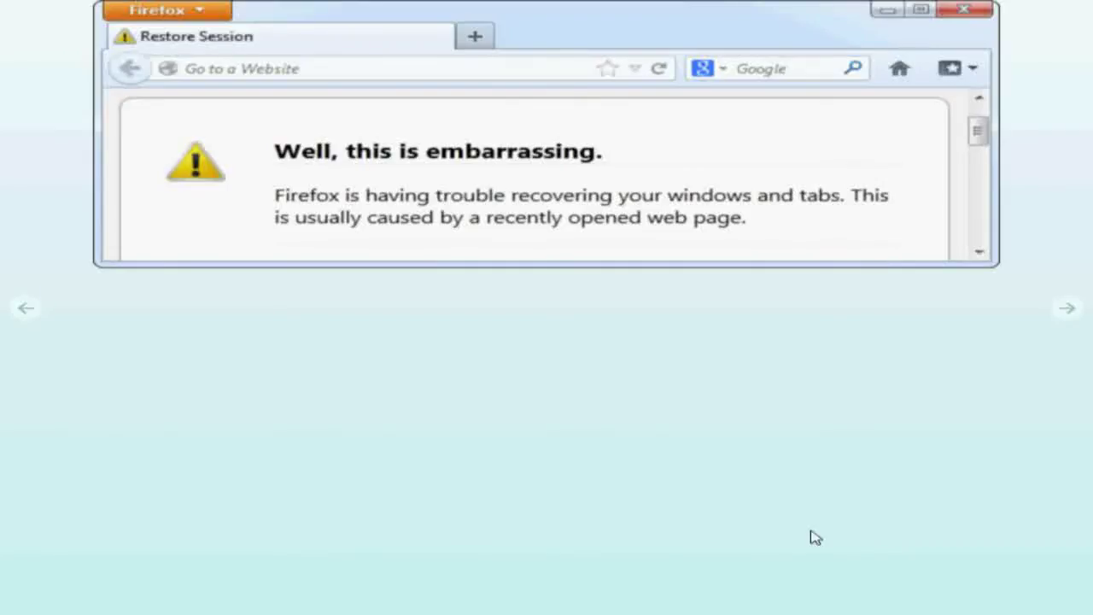
pyautogui.press('Right')
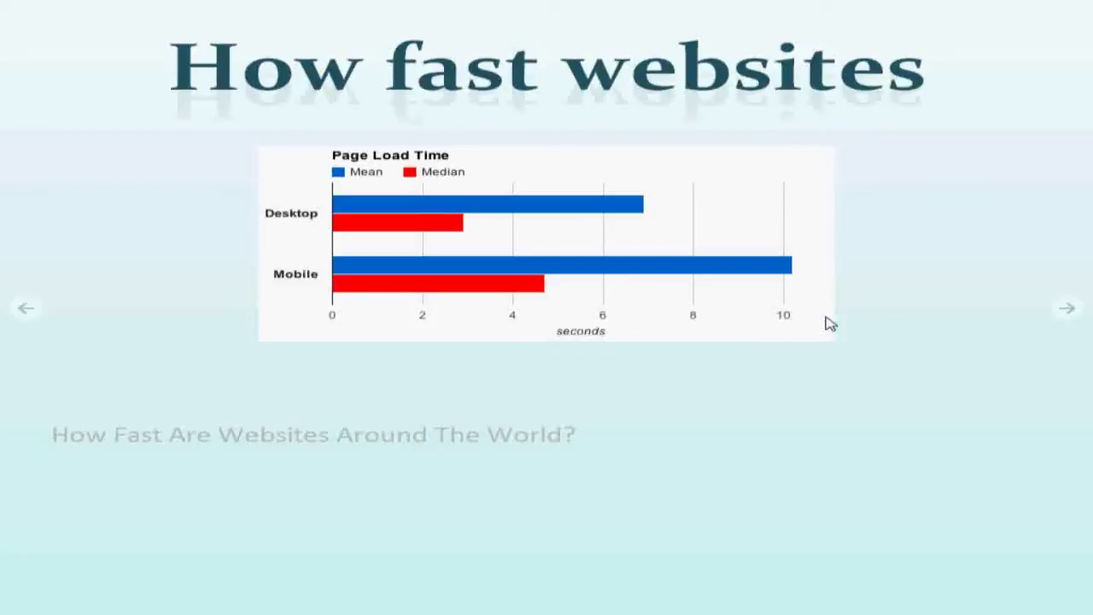
# - Advance to the httparchive transfer size chart slide
pyautogui.press('Right')
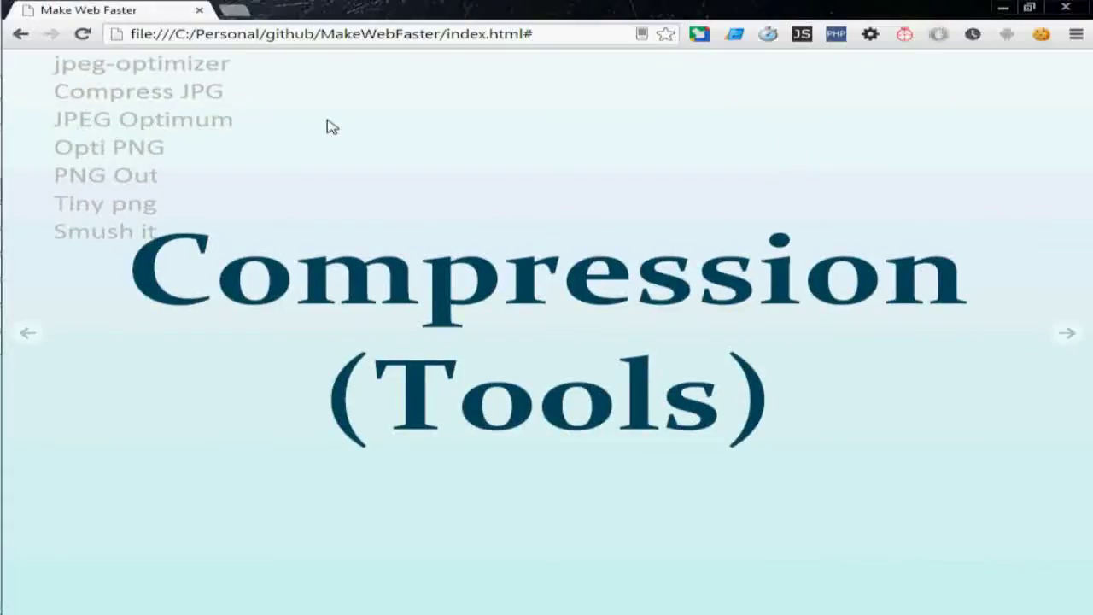
# - Open jpeg-optimizer in a new tab and browse its flower-photo examples at compression 65, 35 and 10
pyautogui.middleClick(153, 81)
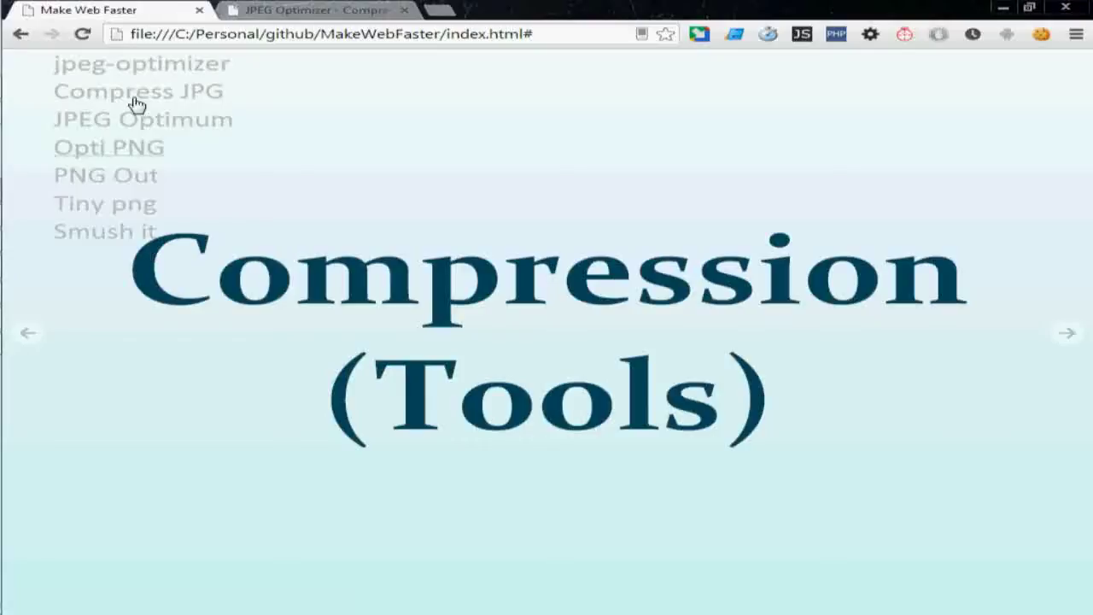
pyautogui.click(327, 8)
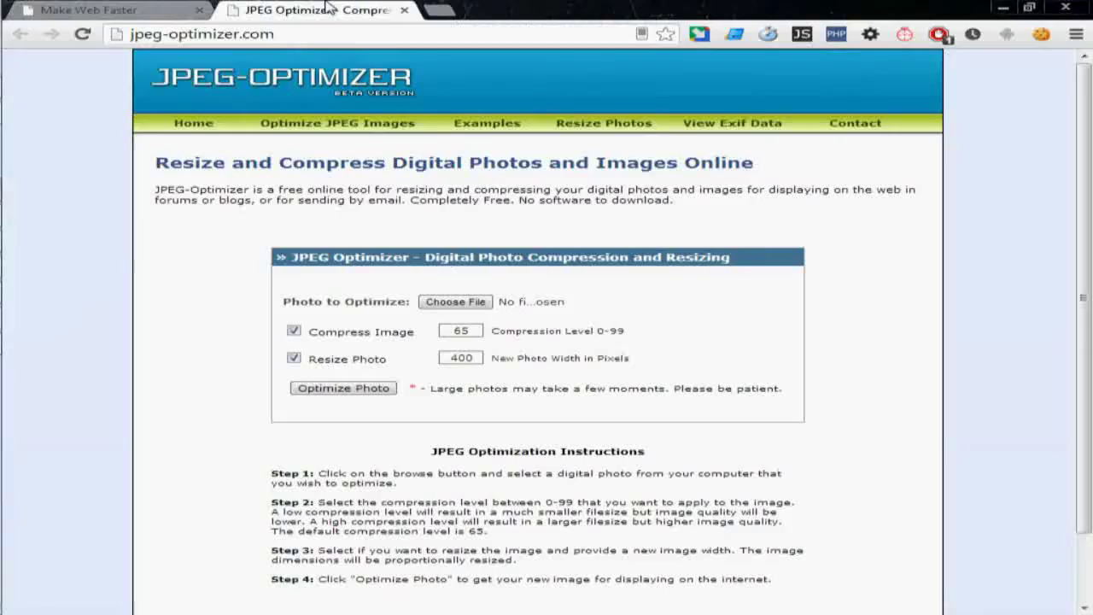
pyautogui.click(509, 128)
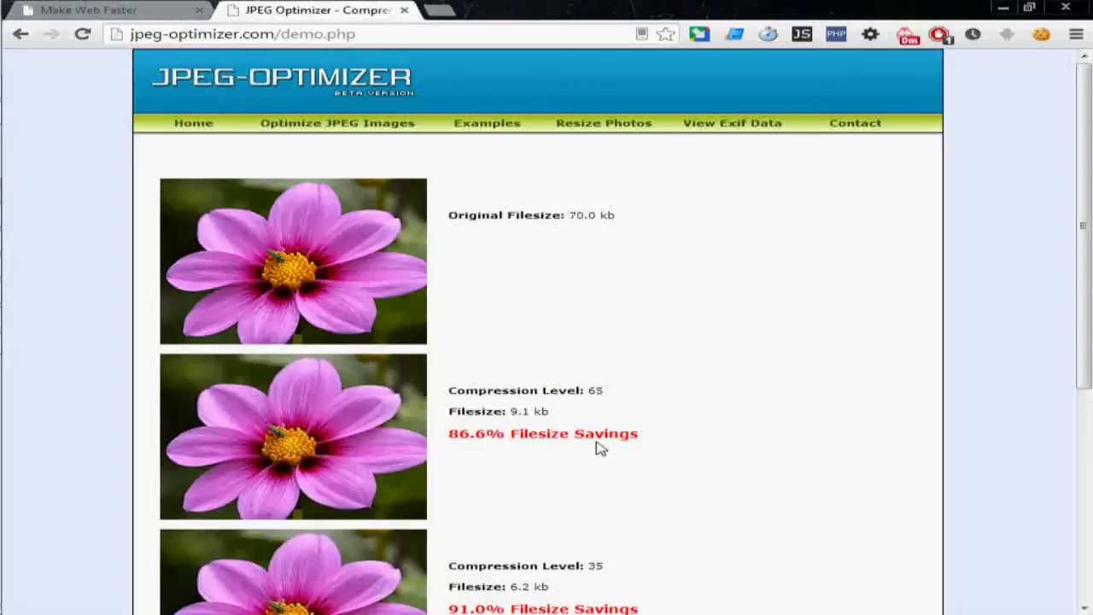
pyautogui.scroll(-3, 600, 449)
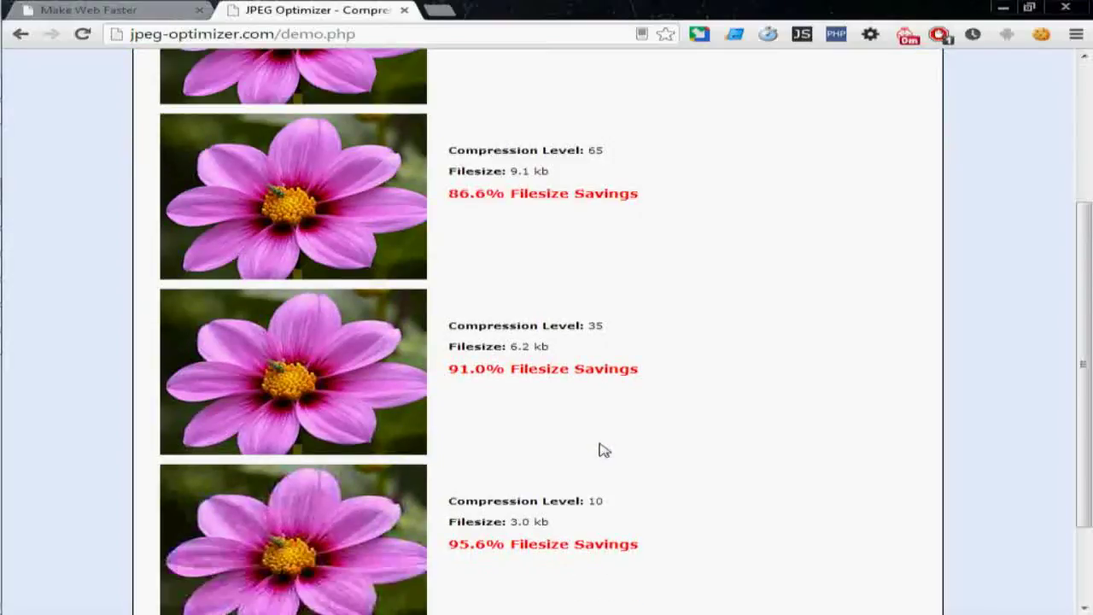
pyautogui.scroll(-2, 603, 451)
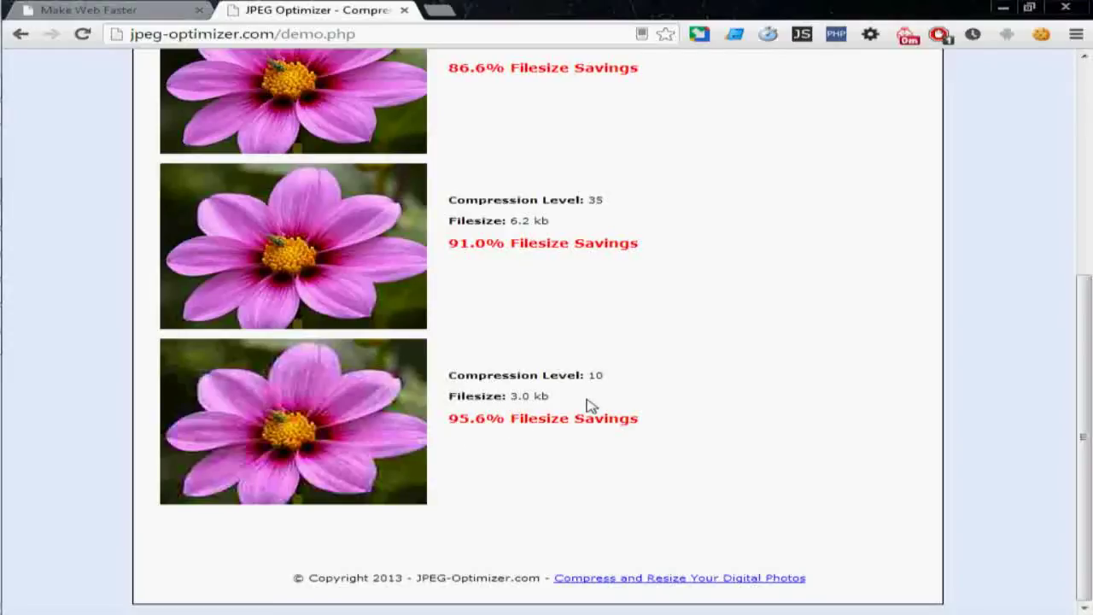
pyautogui.scroll(5, 589, 404)
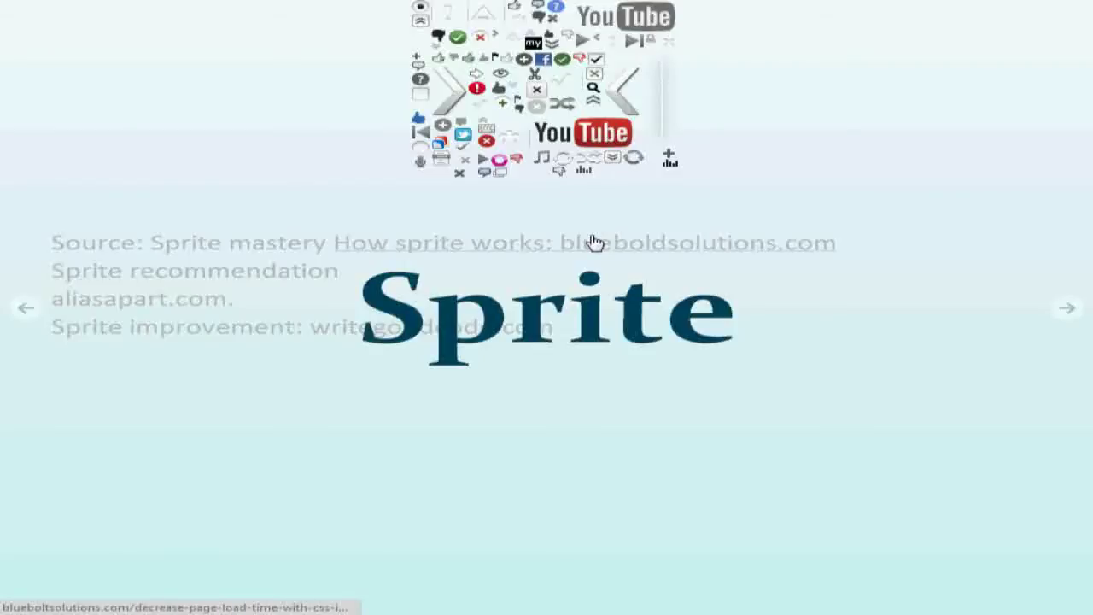
# - Enlarge the sprite example image on the Sprite slide
pyautogui.click(595, 243)
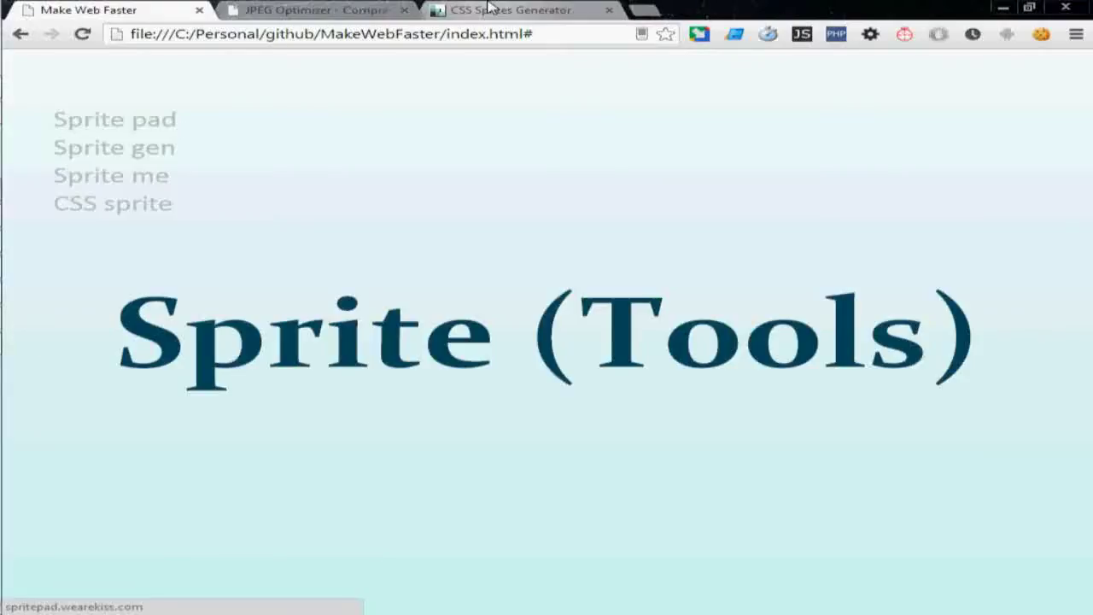
# - Upload all eleven icon files, starting from twitter.png, to CSS Sprites Generator
pyautogui.click(469, 11)
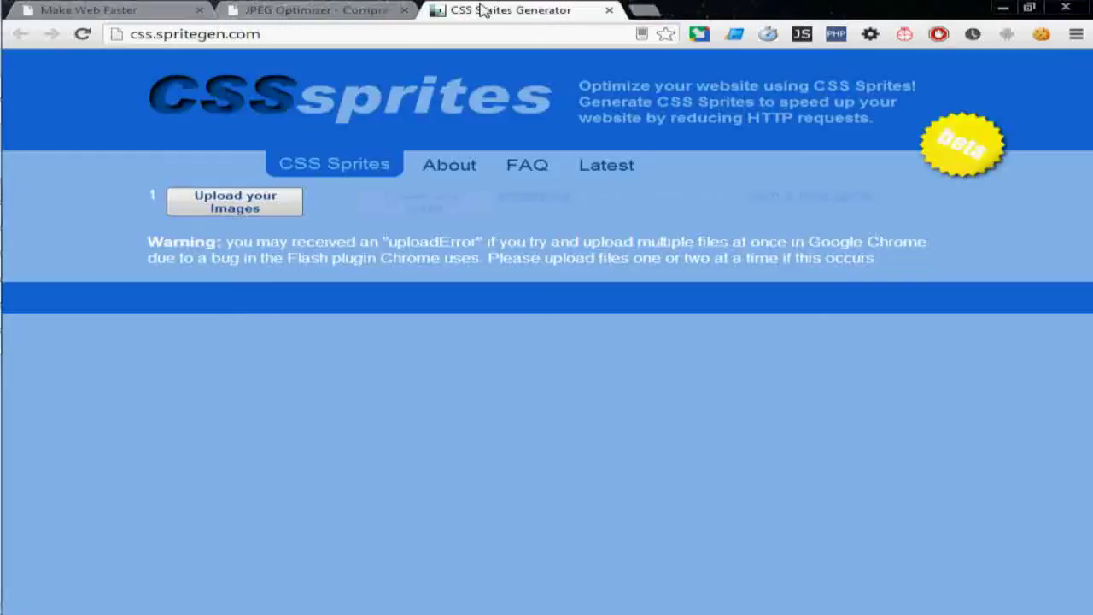
pyautogui.click(247, 207)
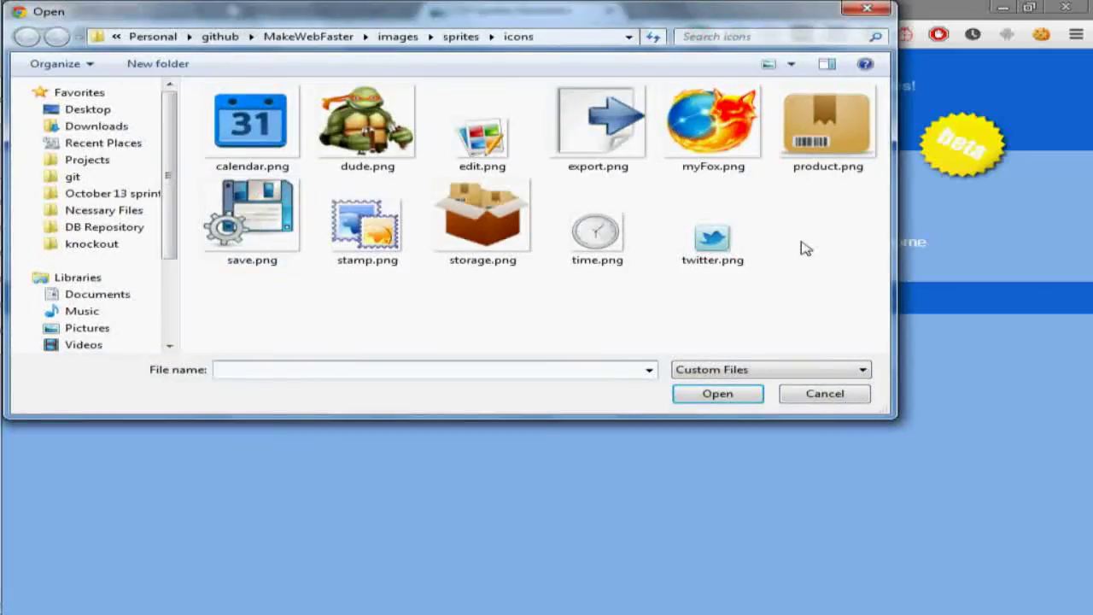
pyautogui.click(716, 246)
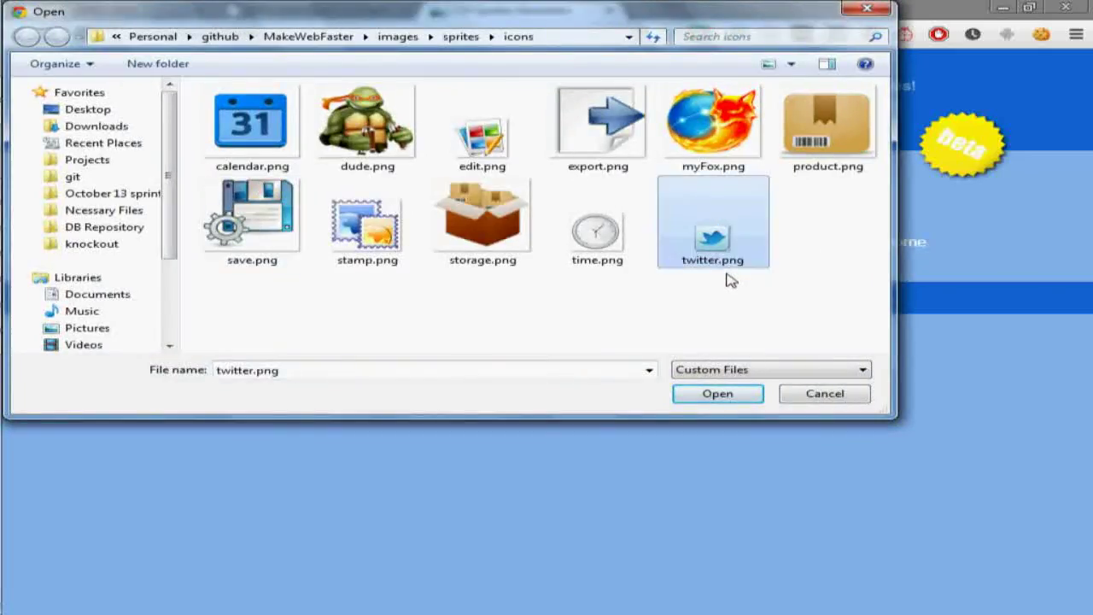
pyautogui.hotkey('ctrl', 'a')
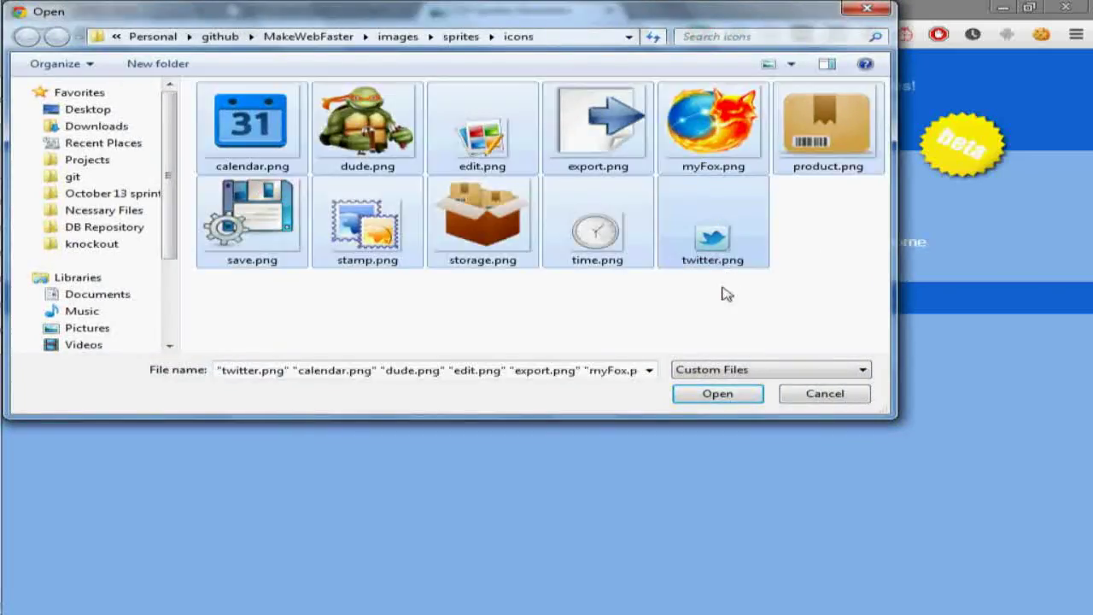
pyautogui.click(717, 393)
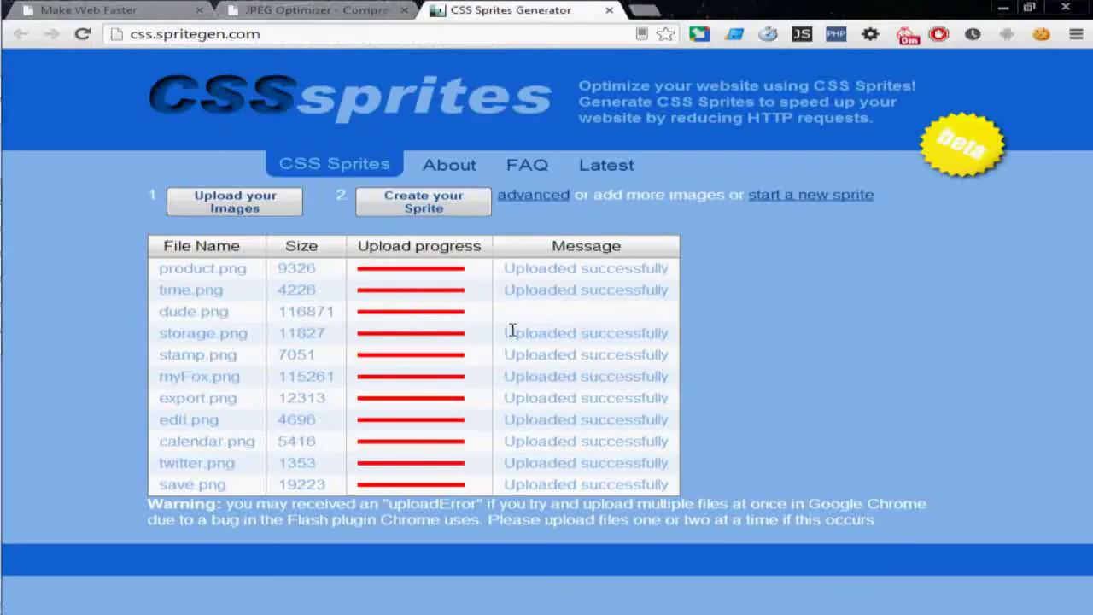
# - Generate the sprite and review its 232.9 Kb size against 300.4 Kb for the separate images
pyautogui.click(431, 210)
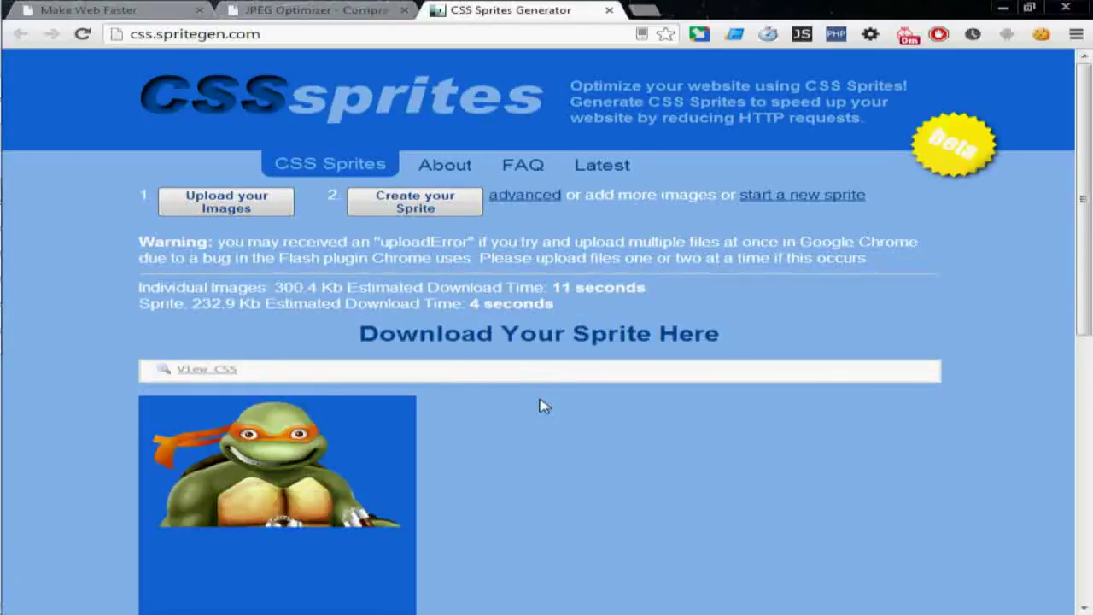
pyautogui.scroll(-4, 546, 410)
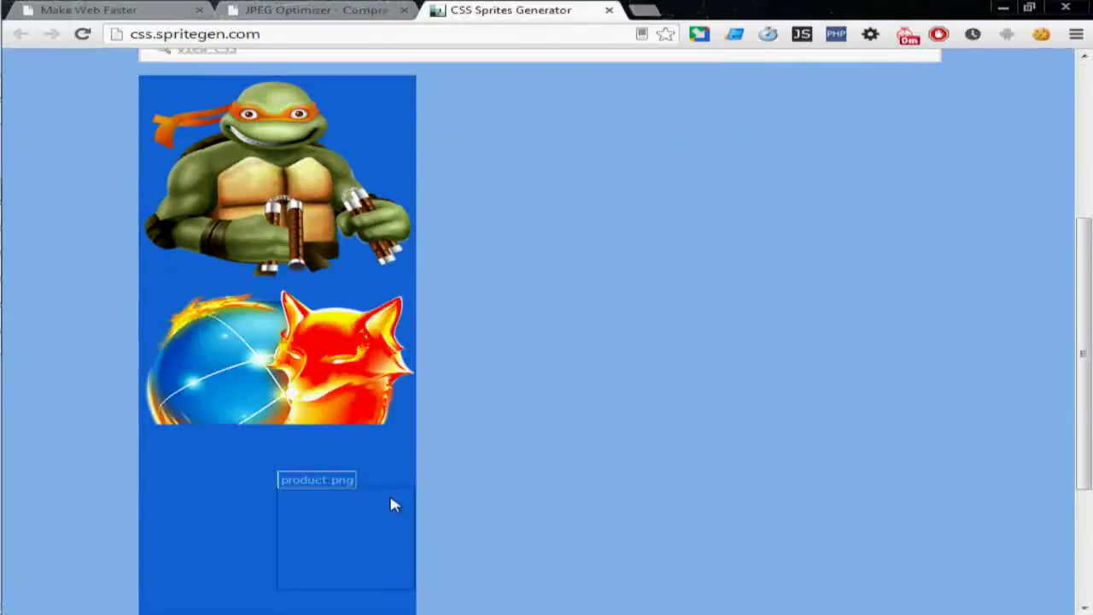
pyautogui.scroll(-3, 390, 504)
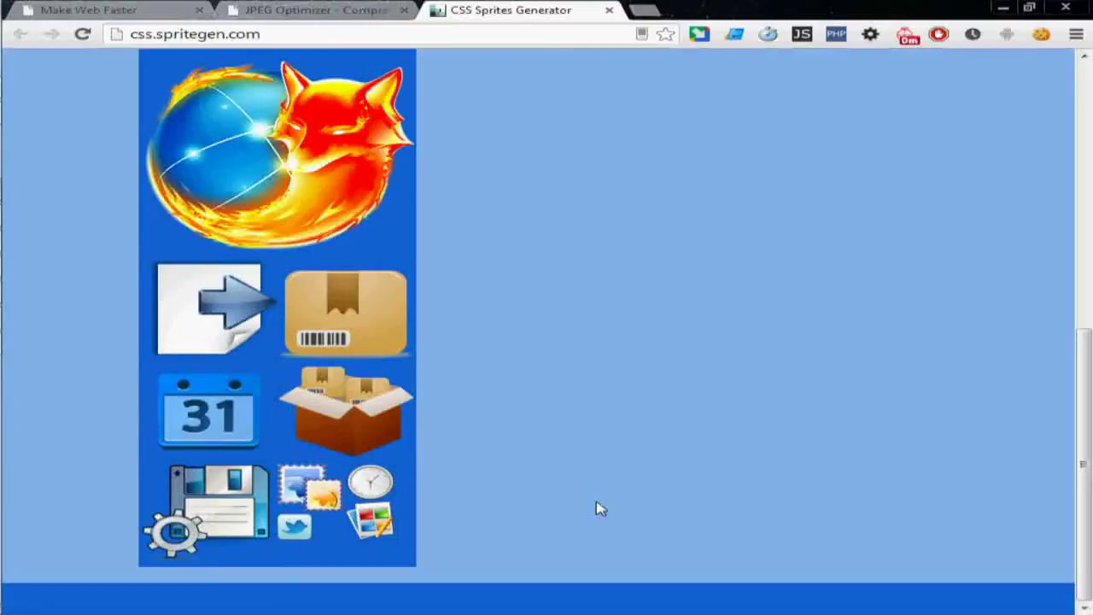
pyautogui.scroll(4, 600, 509)
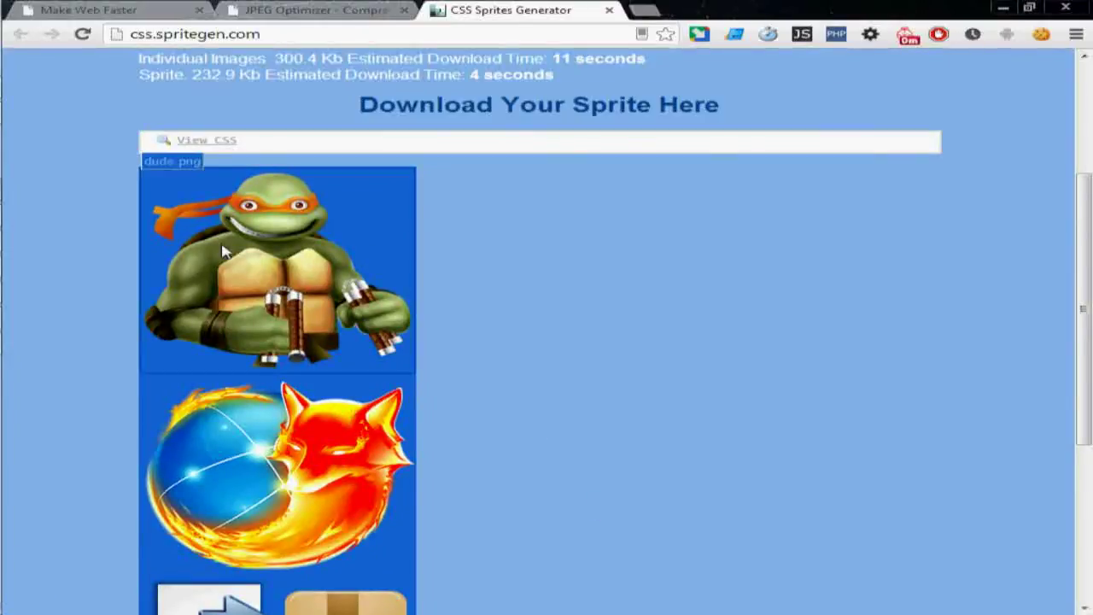
# - Expand the View CSS panel to show the sprite's generated CSS
pyautogui.click(213, 142)
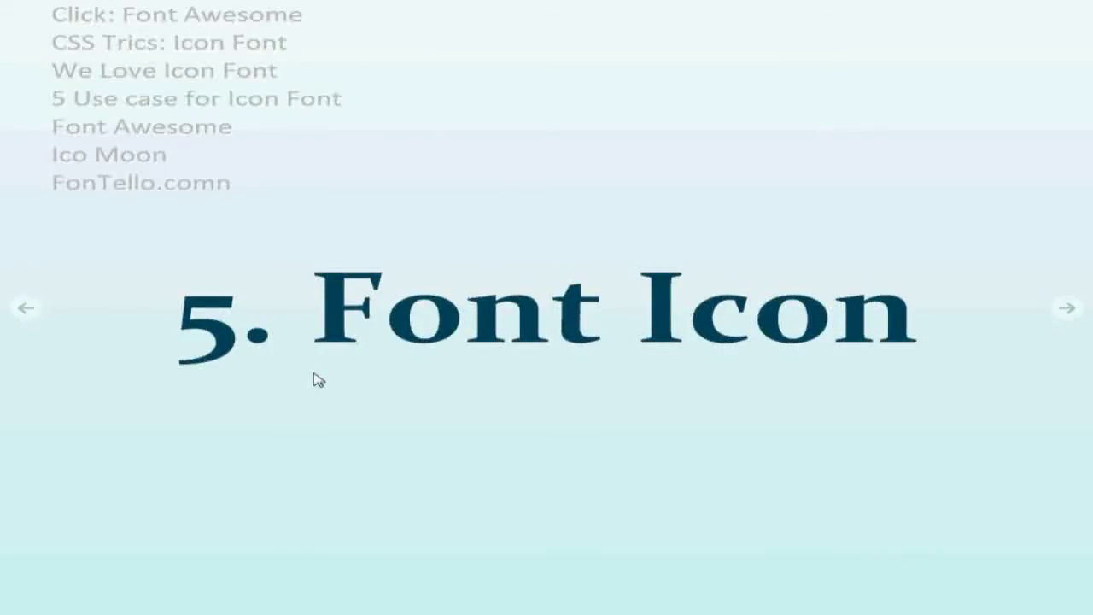
# - Leave fullscreen and browse the Font Awesome icon cheat sheet in a new tab
pyautogui.press('F11')
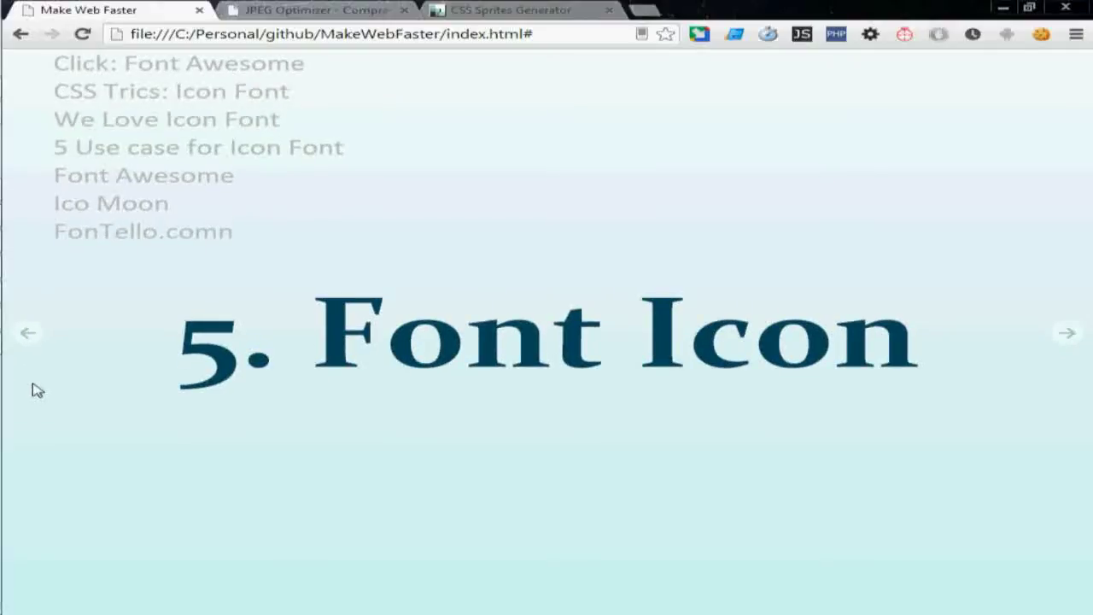
pyautogui.middleClick(227, 69)
pyautogui.click(700, 10)
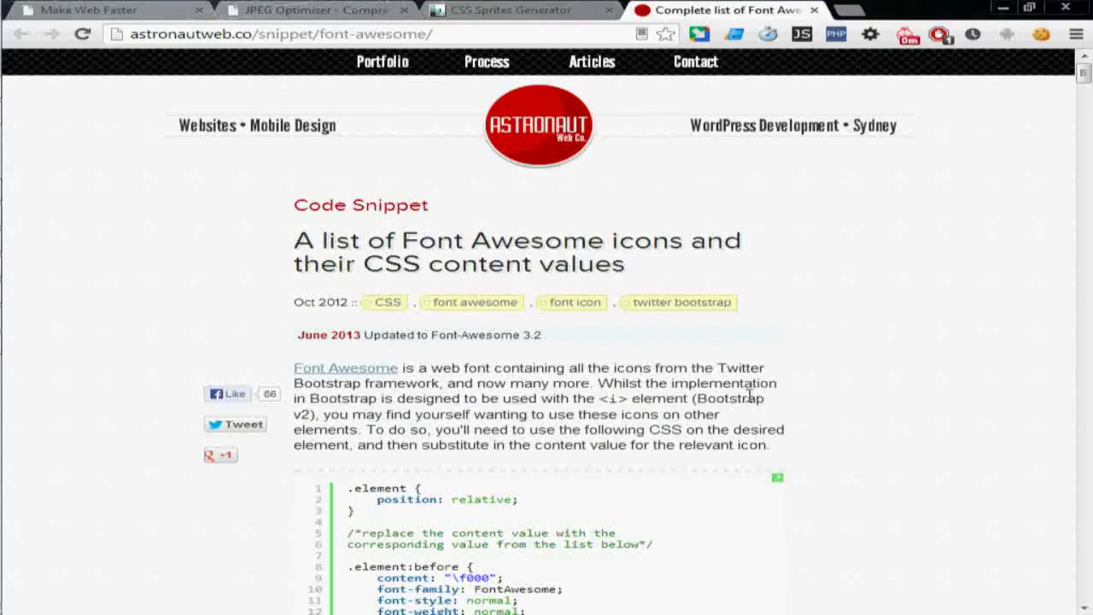
pyautogui.scroll(-7, 736, 439)
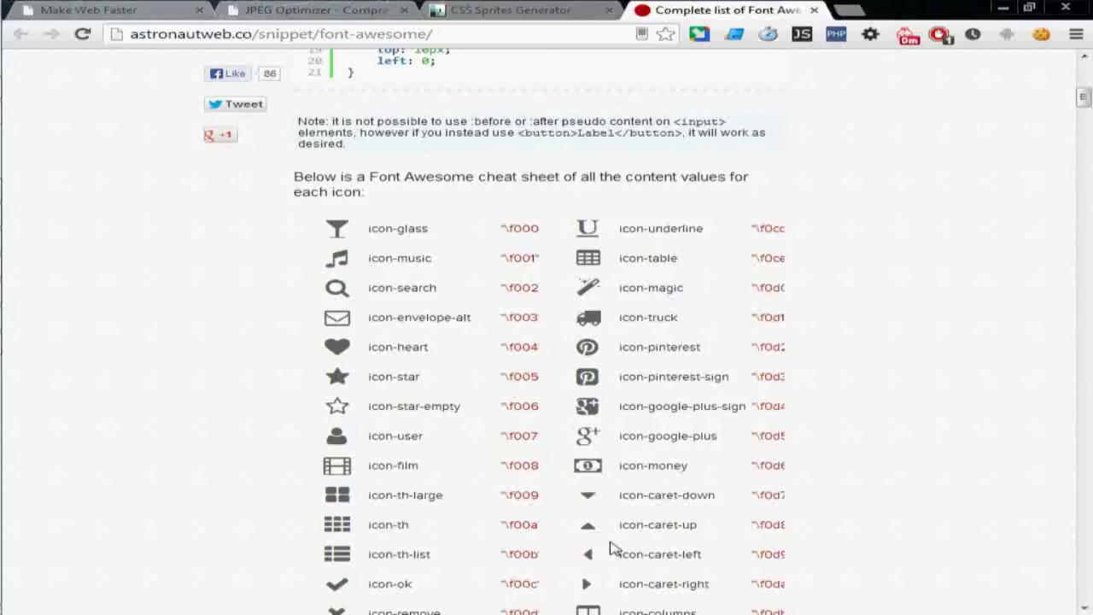
pyautogui.scroll(-3, 611, 547)
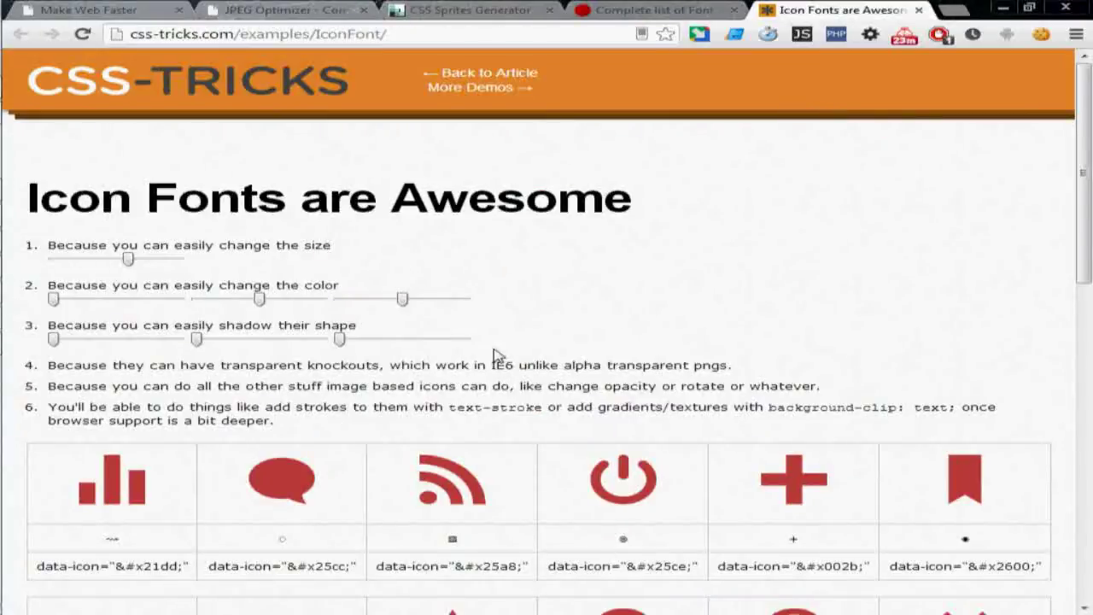
# - Make the CSS-Tricks demo icons small and blue, then go back to the slideshow
pyautogui.moveTo(127, 258); pyautogui.dragTo(73, 258)
pyautogui.moveTo(53, 299); pyautogui.dragTo(132, 300)
pyautogui.moveTo(260, 300); pyautogui.dragTo(278, 300)
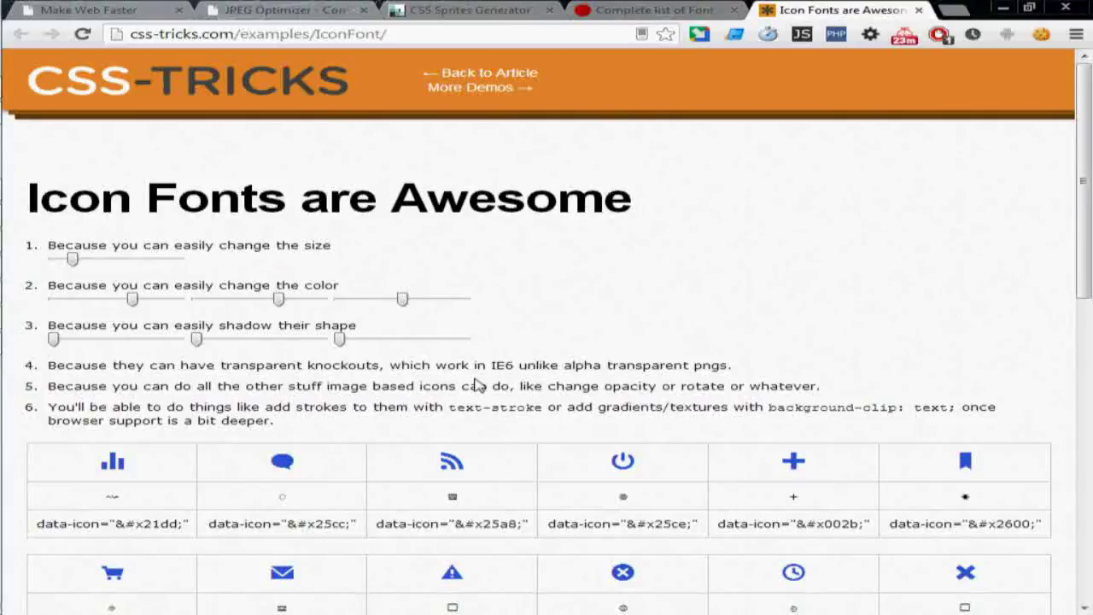
pyautogui.hotkey('ctrl', '1')
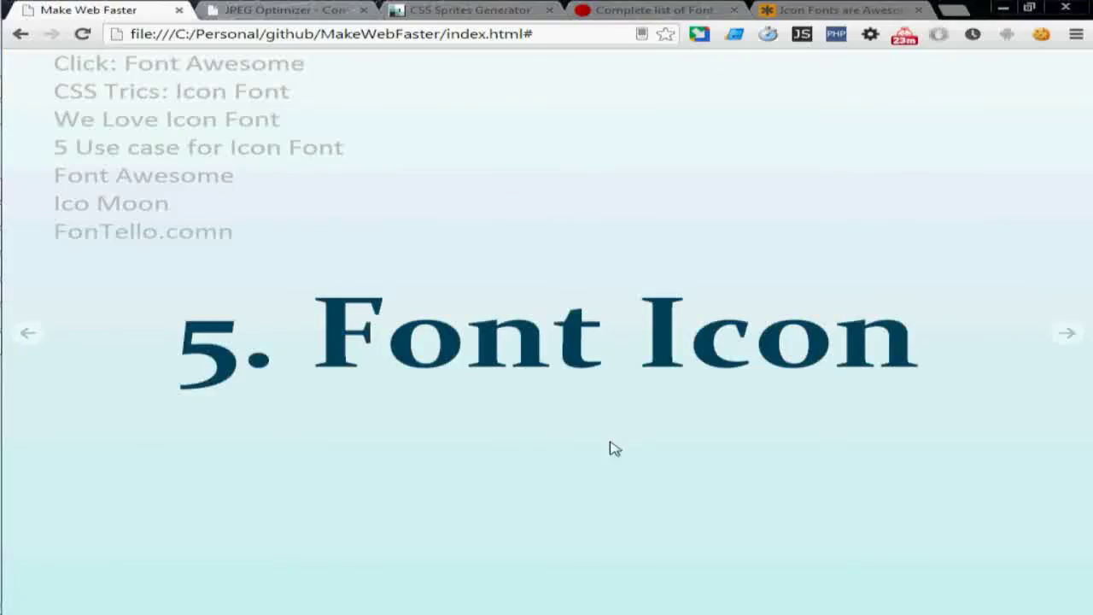
# - Advance to the 6. Css icon slide and browse the Shapes of CSS demo in a new tab
pyautogui.press('Right')
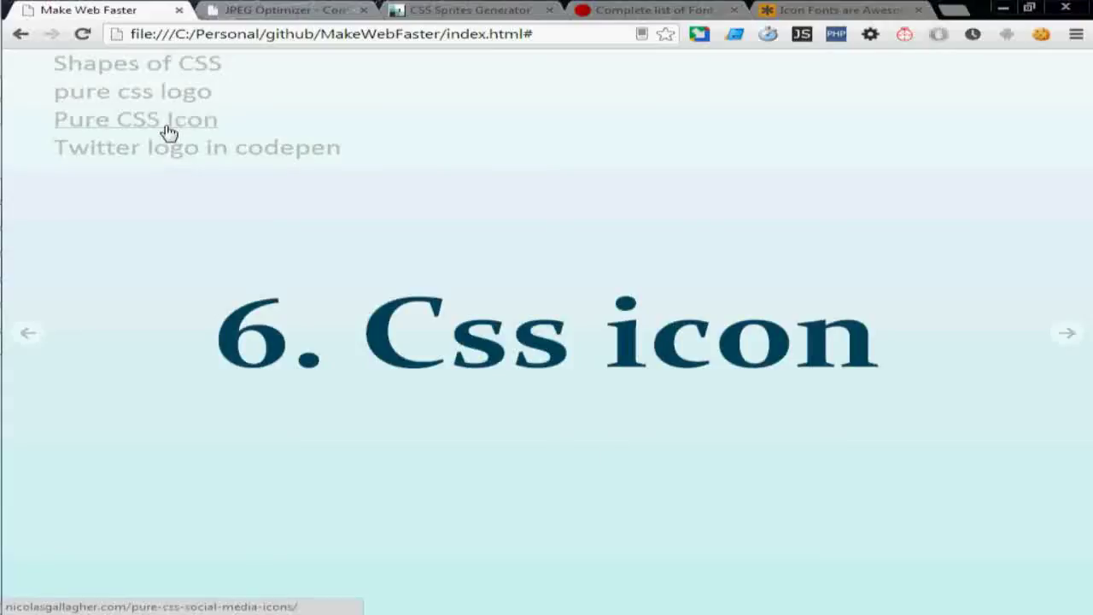
pyautogui.middleClick(182, 78)
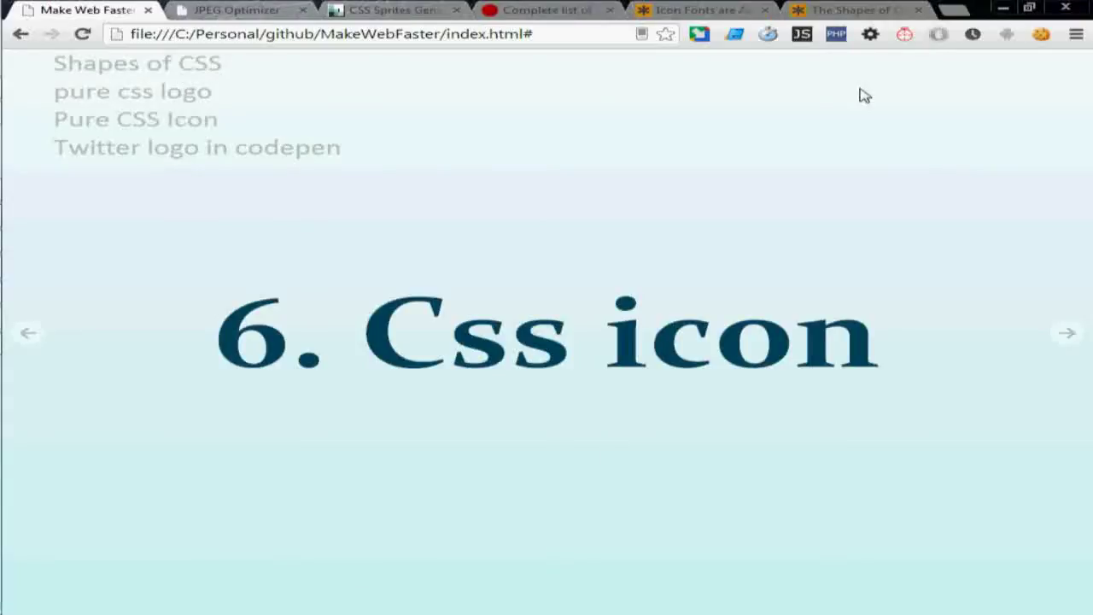
pyautogui.click(839, 12)
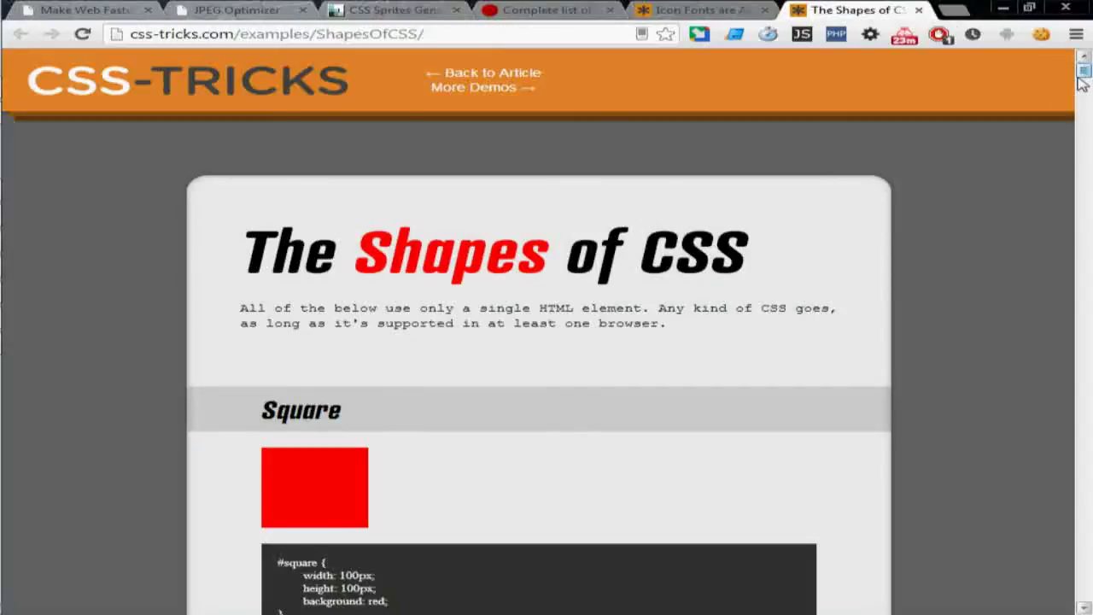
pyautogui.moveTo(1083, 73); pyautogui.dragTo(1067, 486)
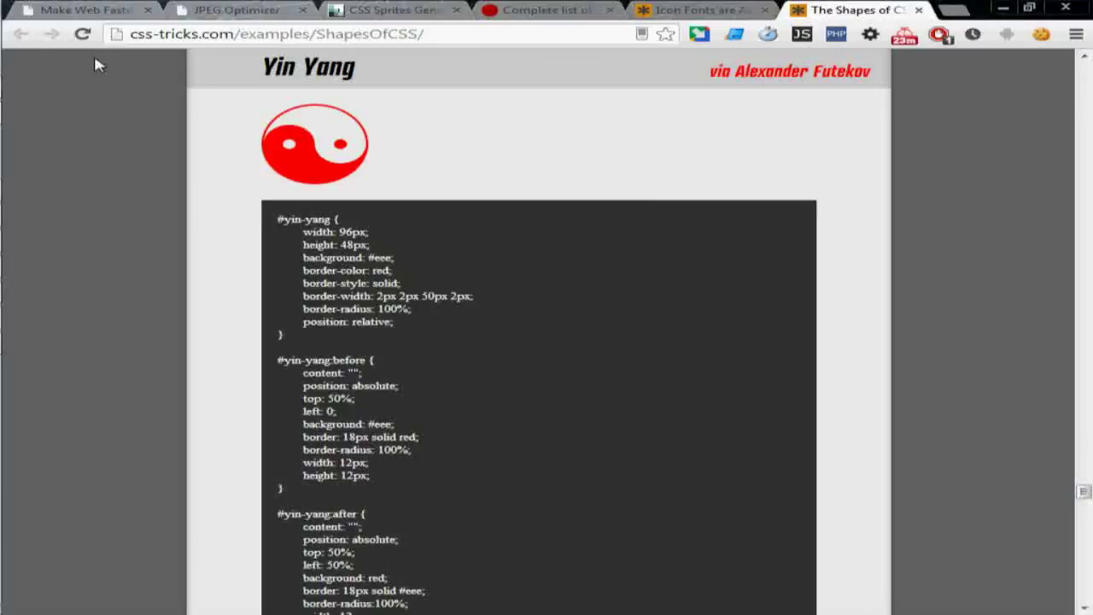
pyautogui.click(86, 14)
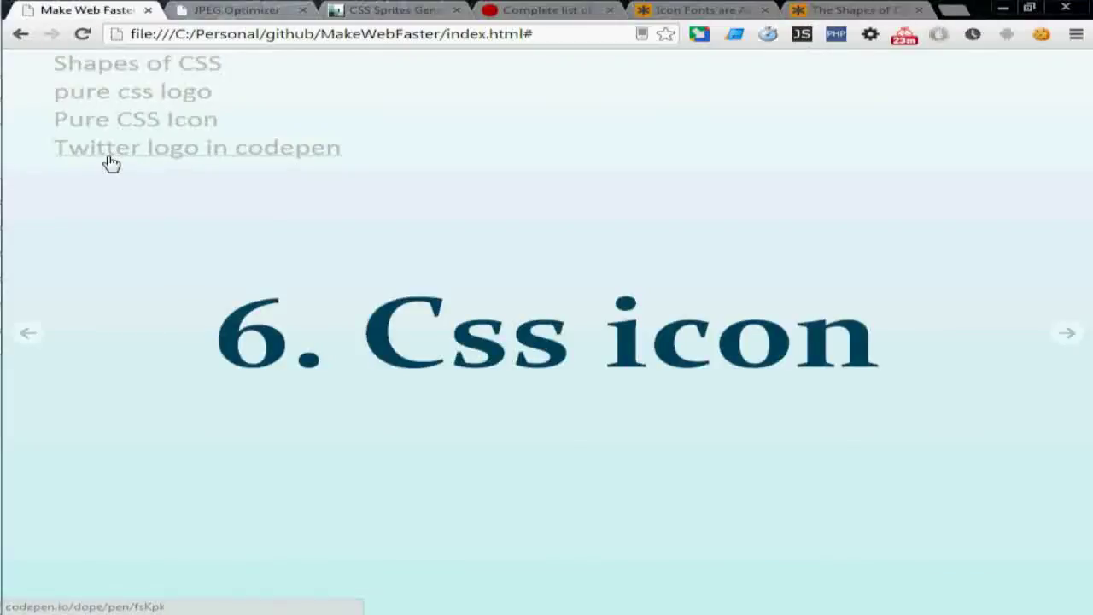
# - Browse the Logos In Pure CSS demo in a new tab, then return to the slideshow
pyautogui.middleClick(180, 102)
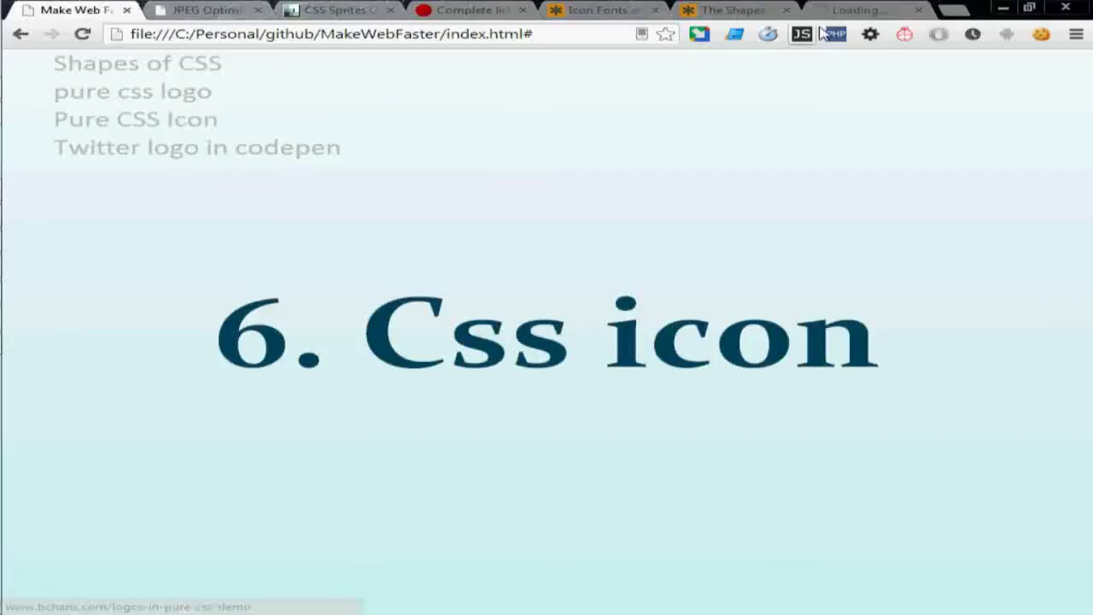
pyautogui.click(856, 11)
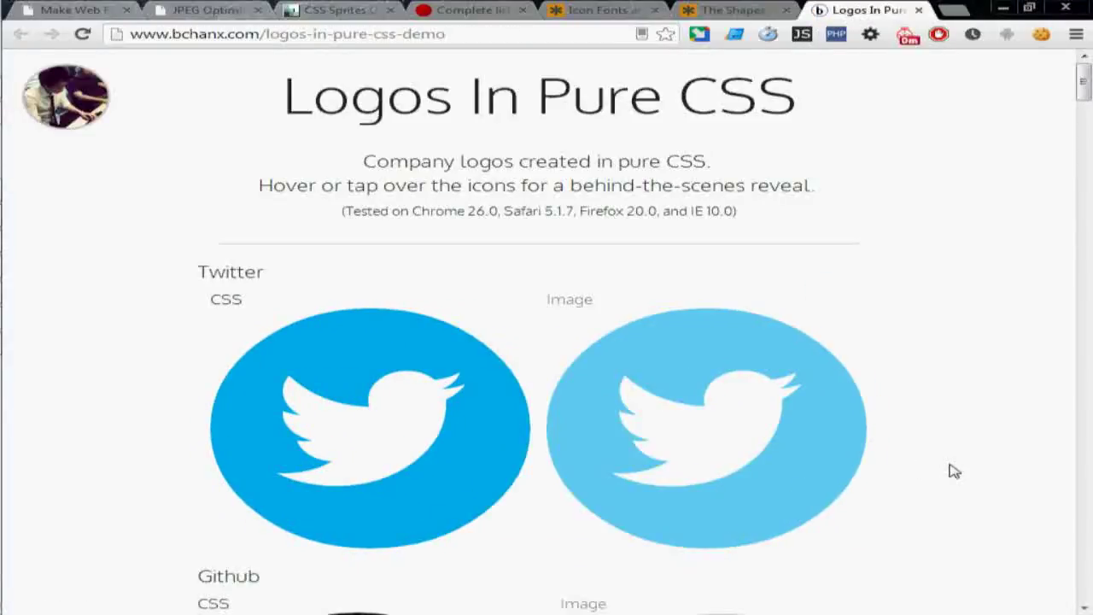
pyautogui.moveTo(1083, 95); pyautogui.dragTo(1085, 153)
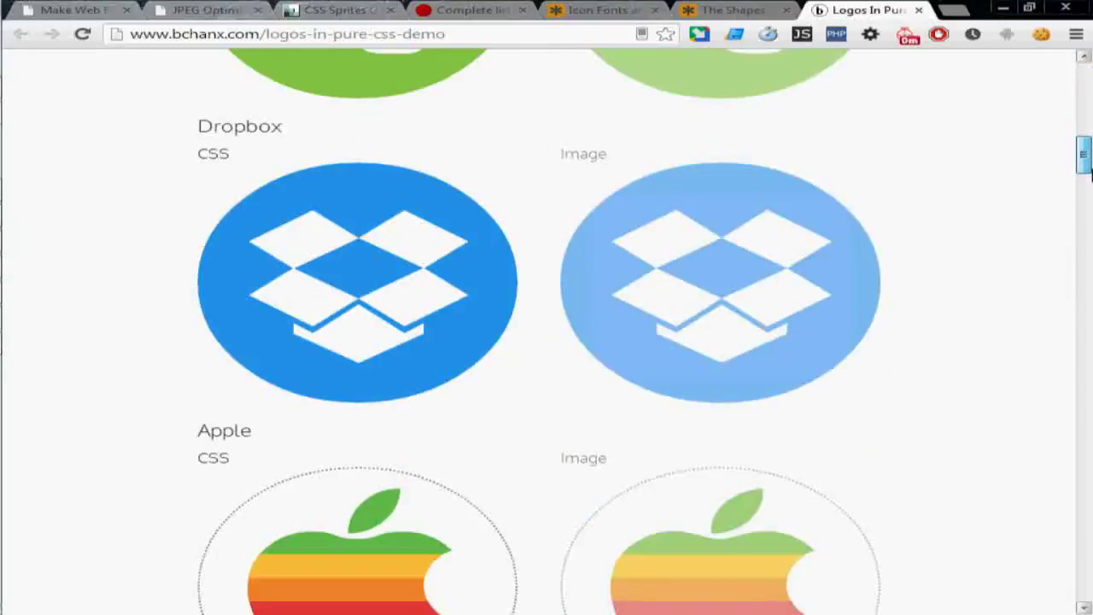
pyautogui.hotkey('ctrl', '1')
# - Advance the slideshow to the 7. WebP slide
pyautogui.press('Right')
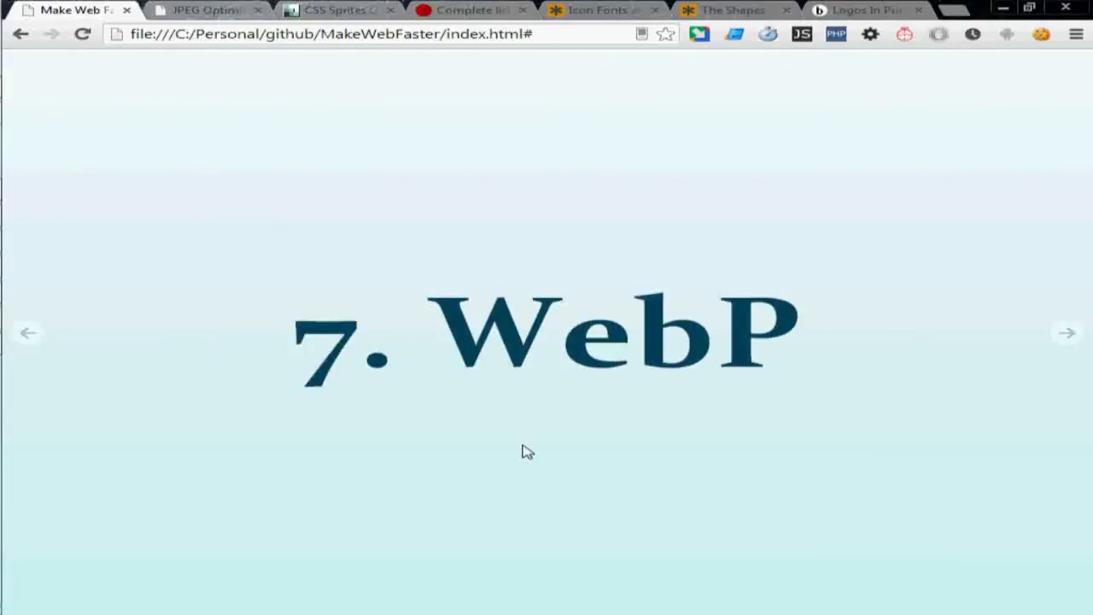